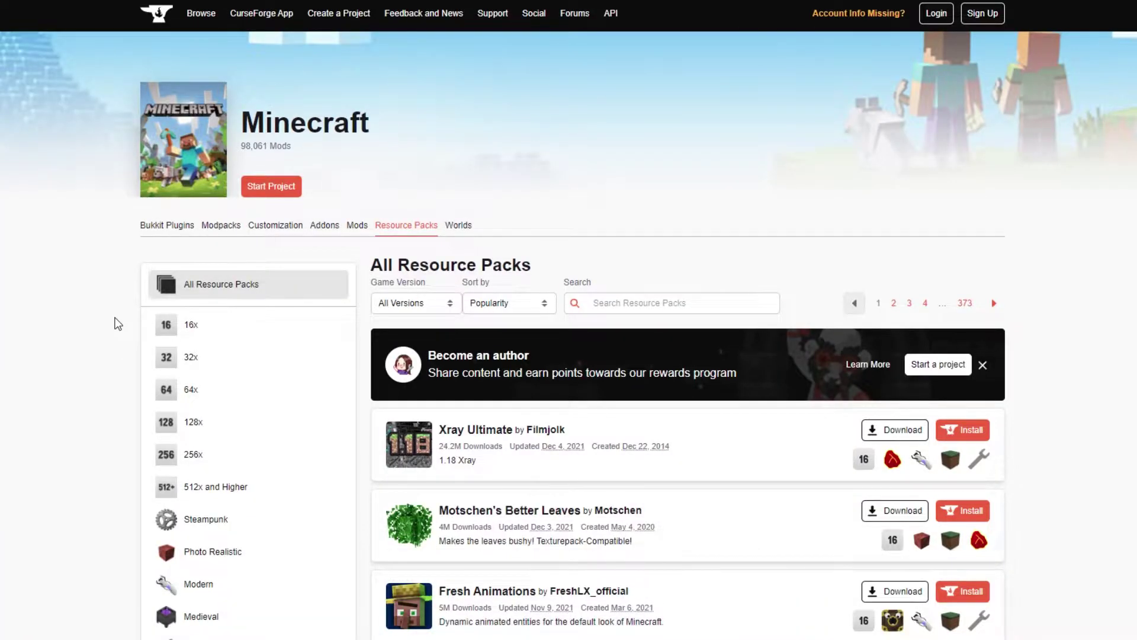
Find Xray Ultimate in the CurseForge Resource Packs list and start its download.
{"action": "scroll", "coordinate": [117, 322], "scroll_direction": "down", "scroll_amount": 5}
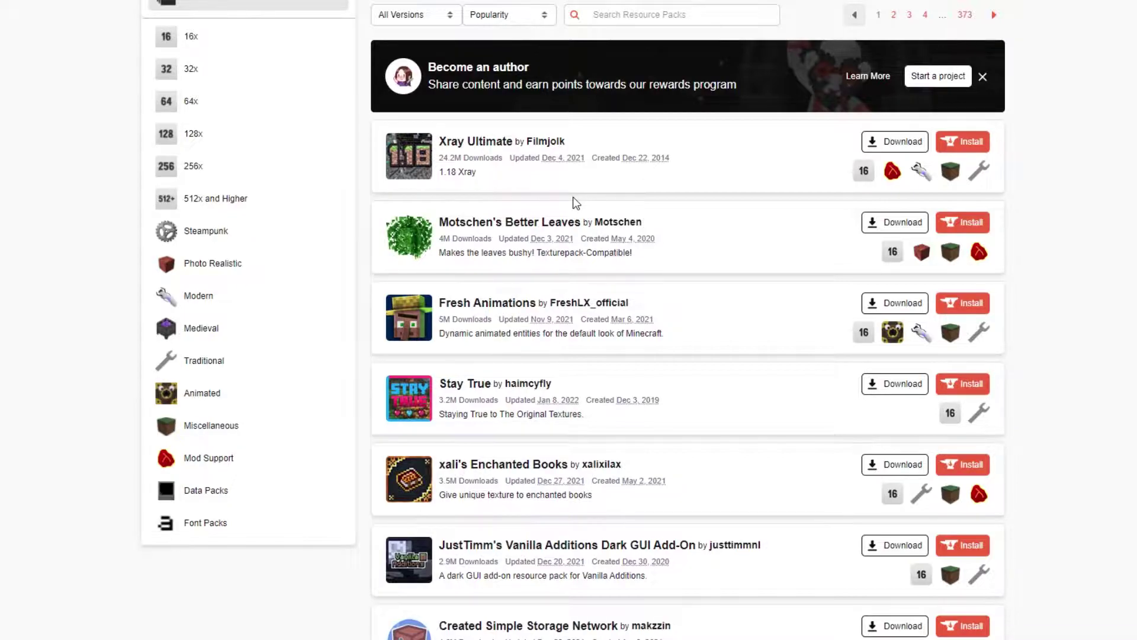
{"action": "left_click", "coordinate": [895, 142]}
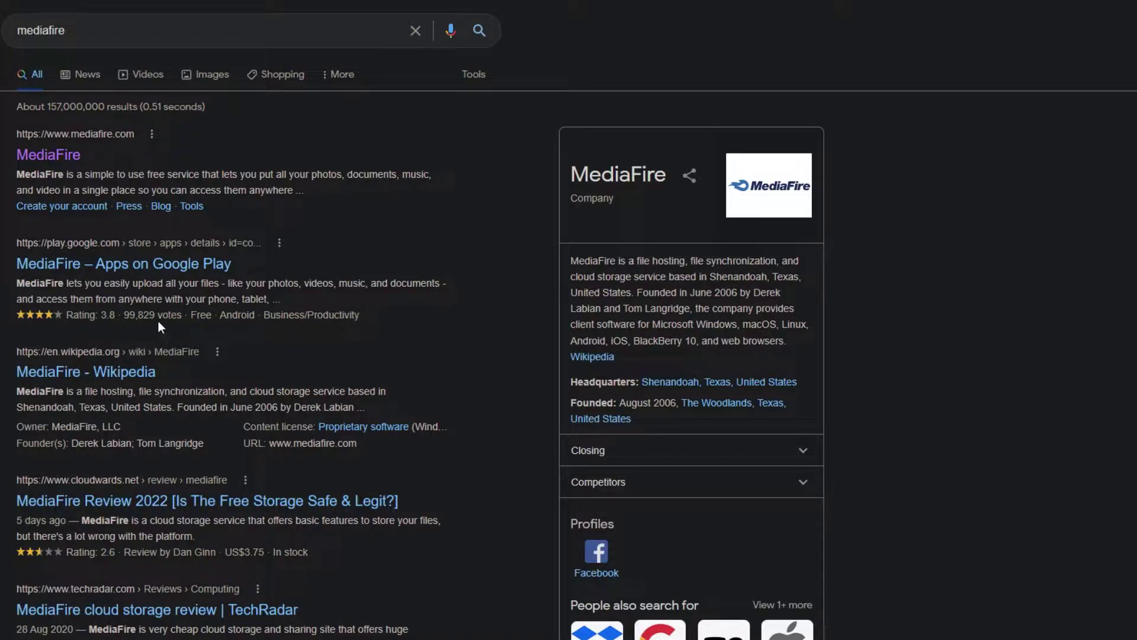
Go to MediaFire and upload Xray_Ultimate_1.18_v4.2.0.zip to My Files.
{"action": "left_click", "coordinate": [75, 159]}
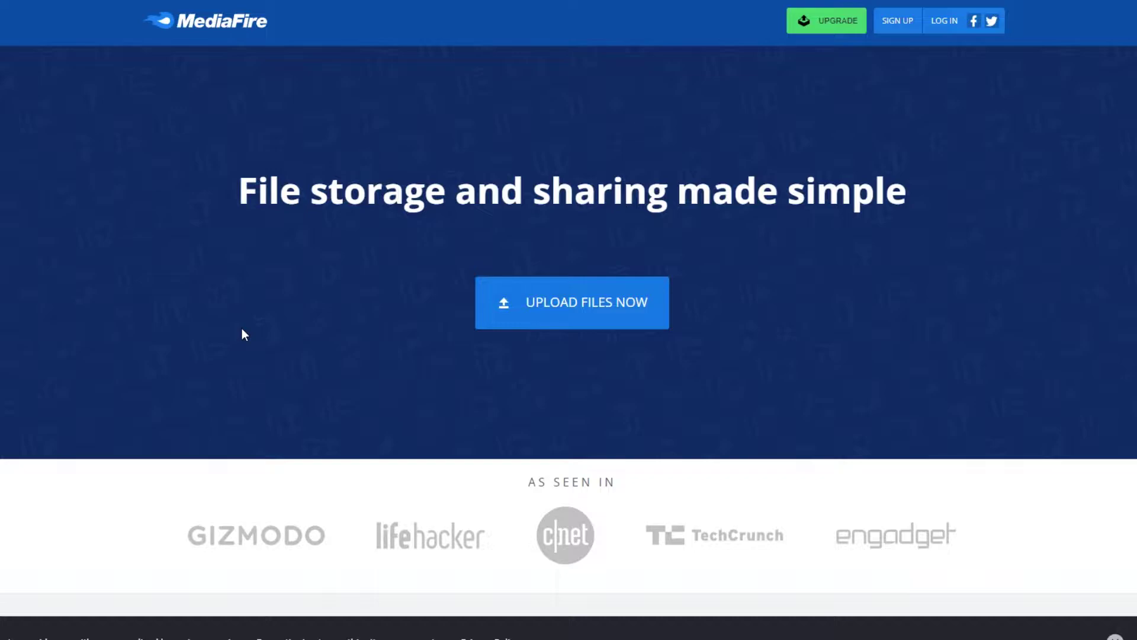
{"action": "left_click", "coordinate": [519, 296]}
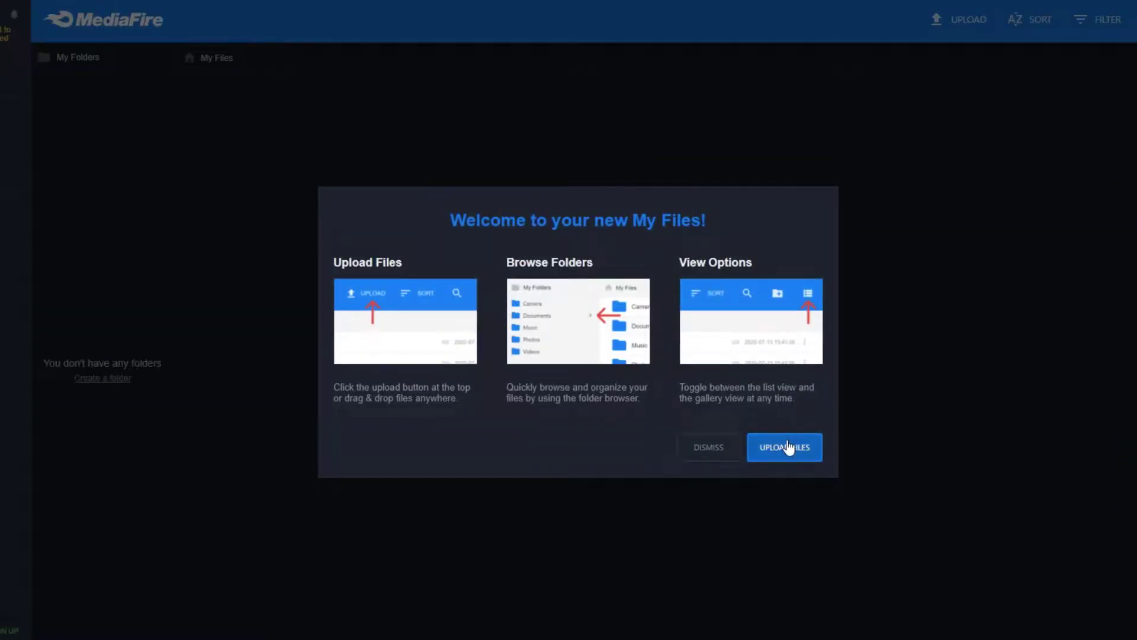
{"action": "left_click", "coordinate": [790, 449]}
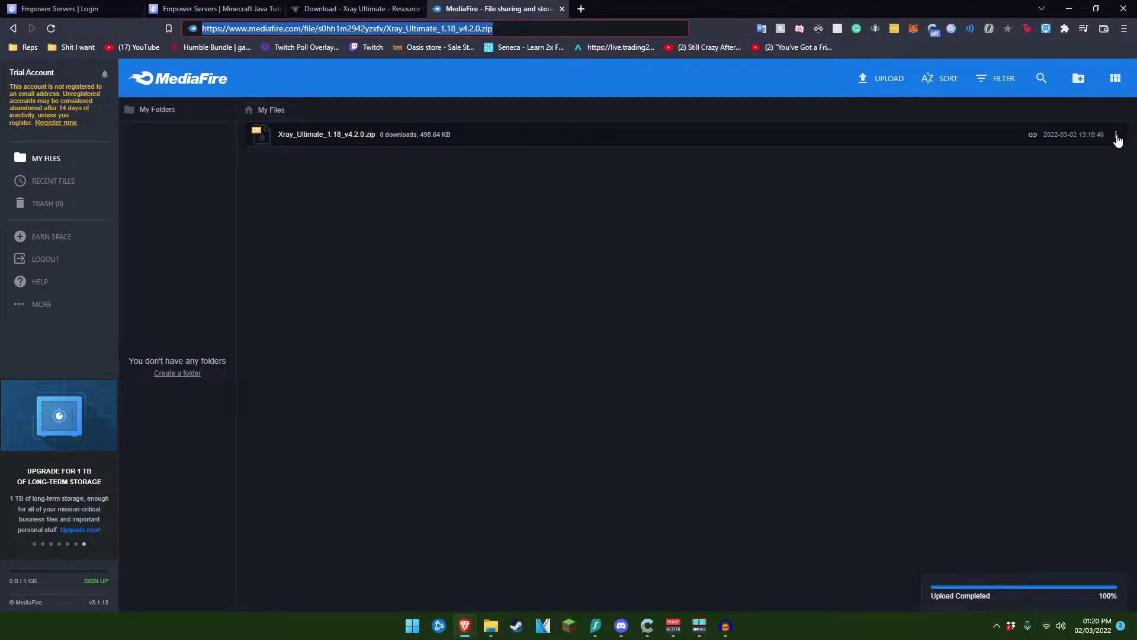
Copy the zip's share link, open its download page, and copy the direct Download link.
{"action": "left_click", "coordinate": [1116, 135]}
{"action": "left_click", "coordinate": [1045, 220]}
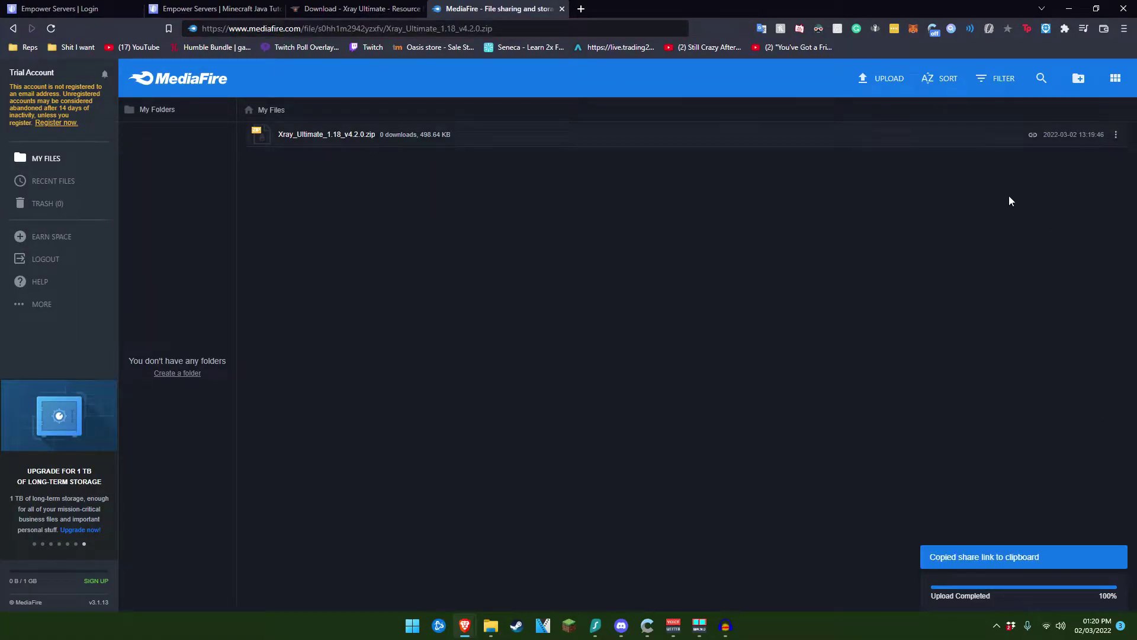
{"action": "left_click", "coordinate": [574, 28]}
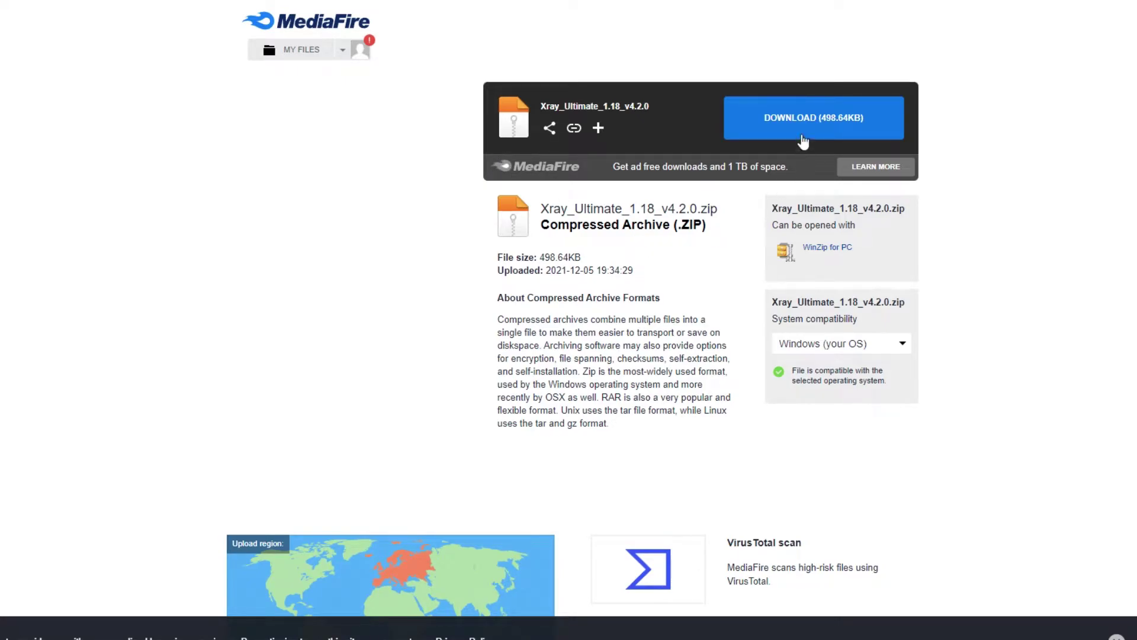
{"action": "right_click", "coordinate": [790, 119]}
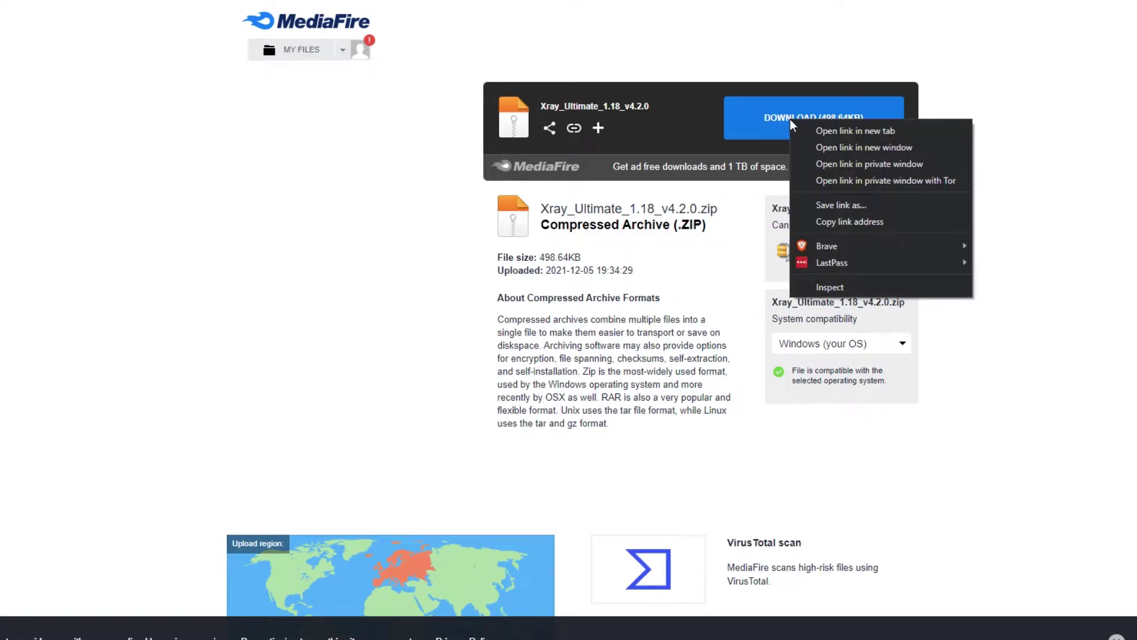
{"action": "left_click", "coordinate": [844, 224]}
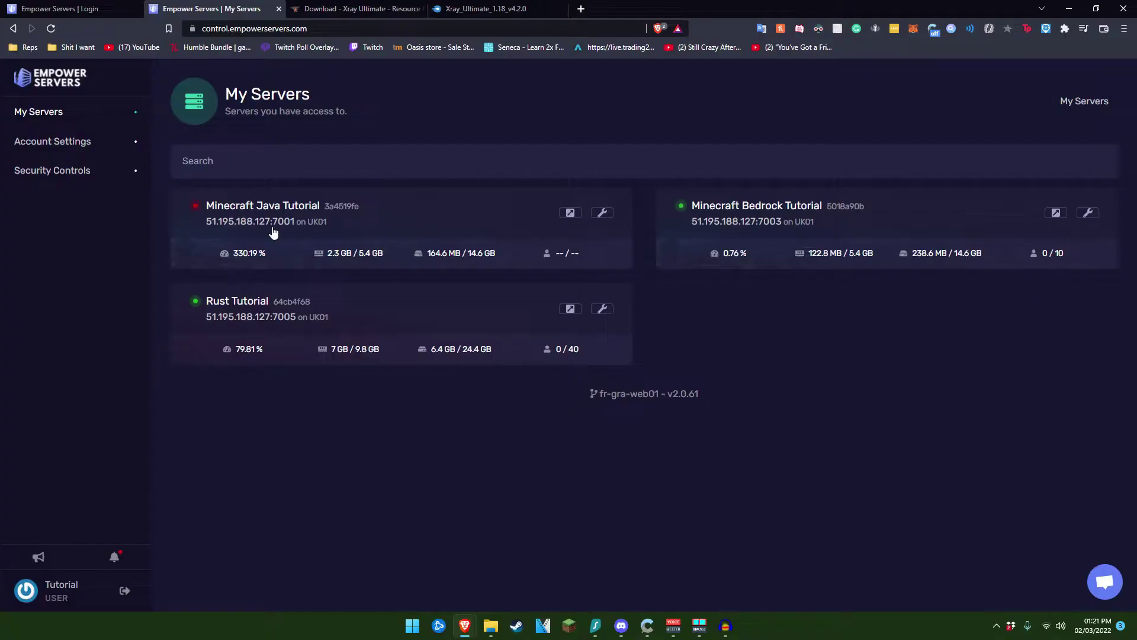
Open server.properties from the Minecraft Java Tutorial server's File Manager.
{"action": "left_click", "coordinate": [274, 231]}
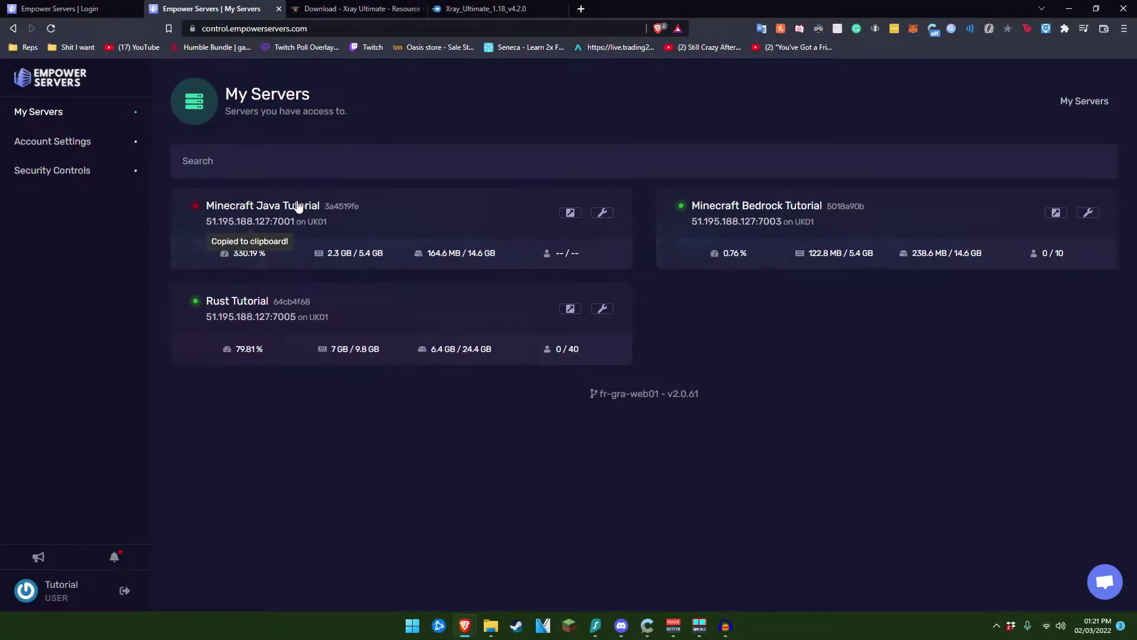
{"action": "left_click", "coordinate": [296, 206]}
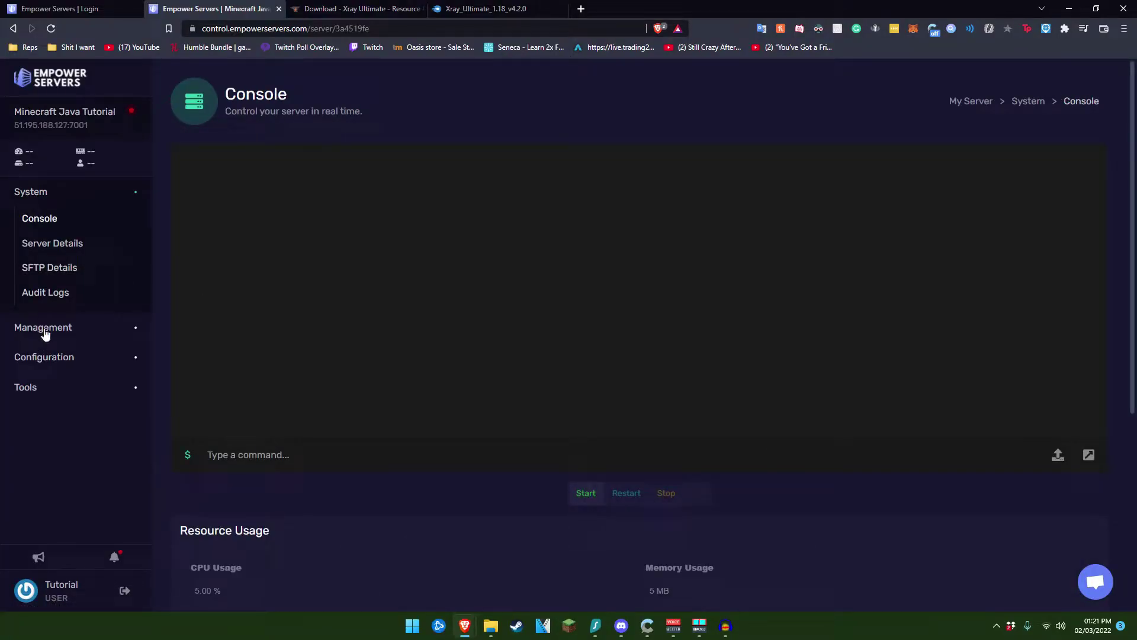
{"action": "left_click", "coordinate": [45, 328]}
{"action": "left_click", "coordinate": [56, 361]}
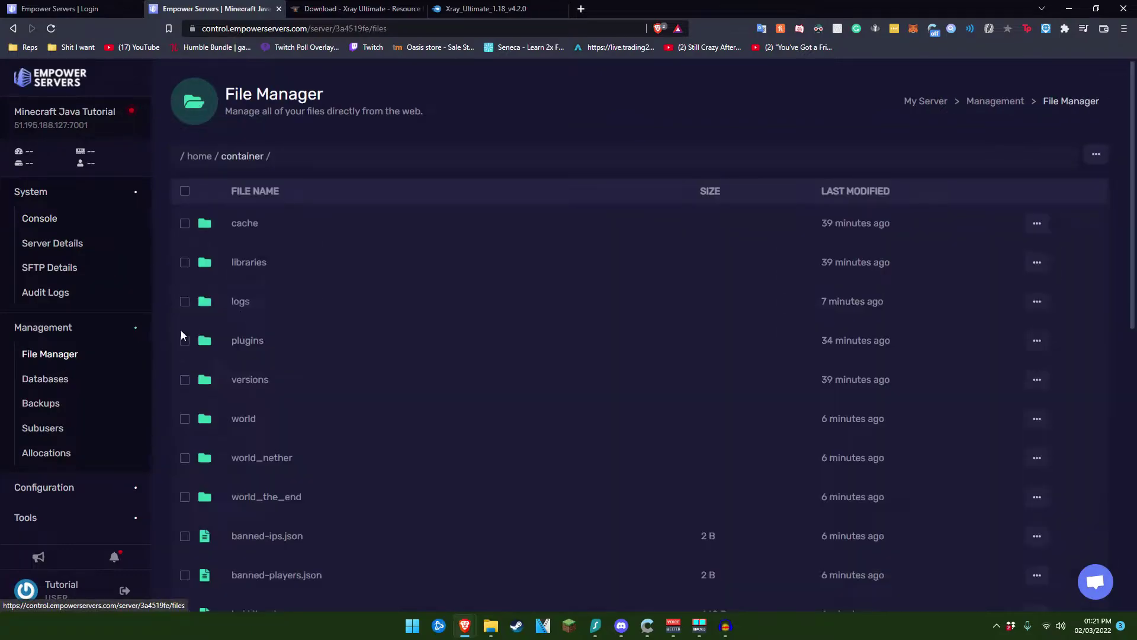
{"action": "scroll", "coordinate": [297, 332], "scroll_direction": "down", "scroll_amount": 9}
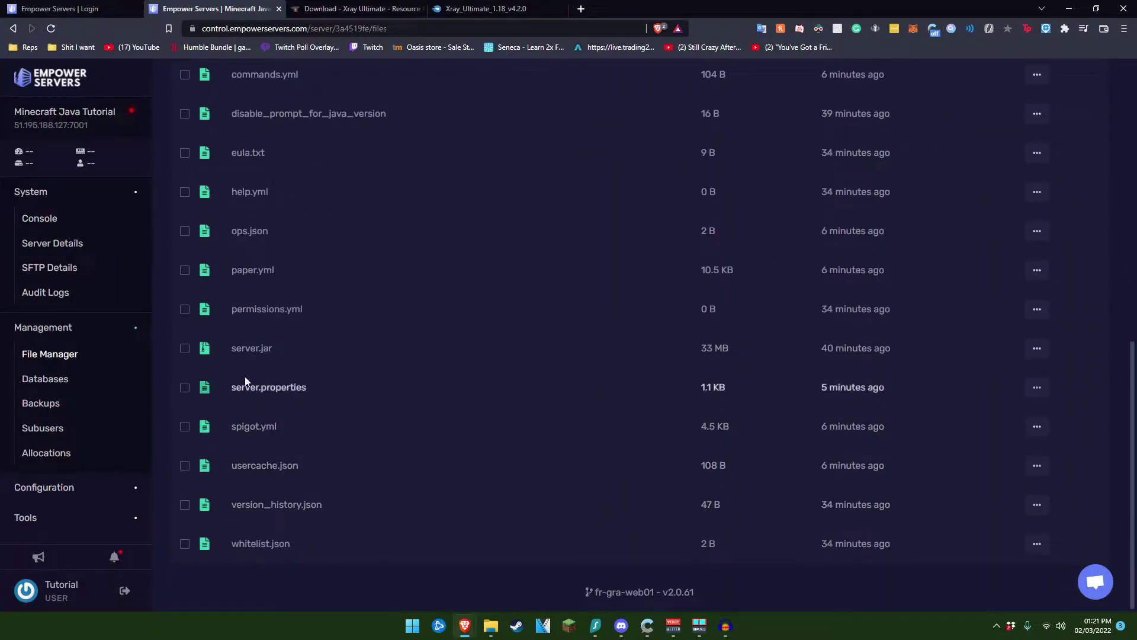
{"action": "left_click", "coordinate": [267, 388]}
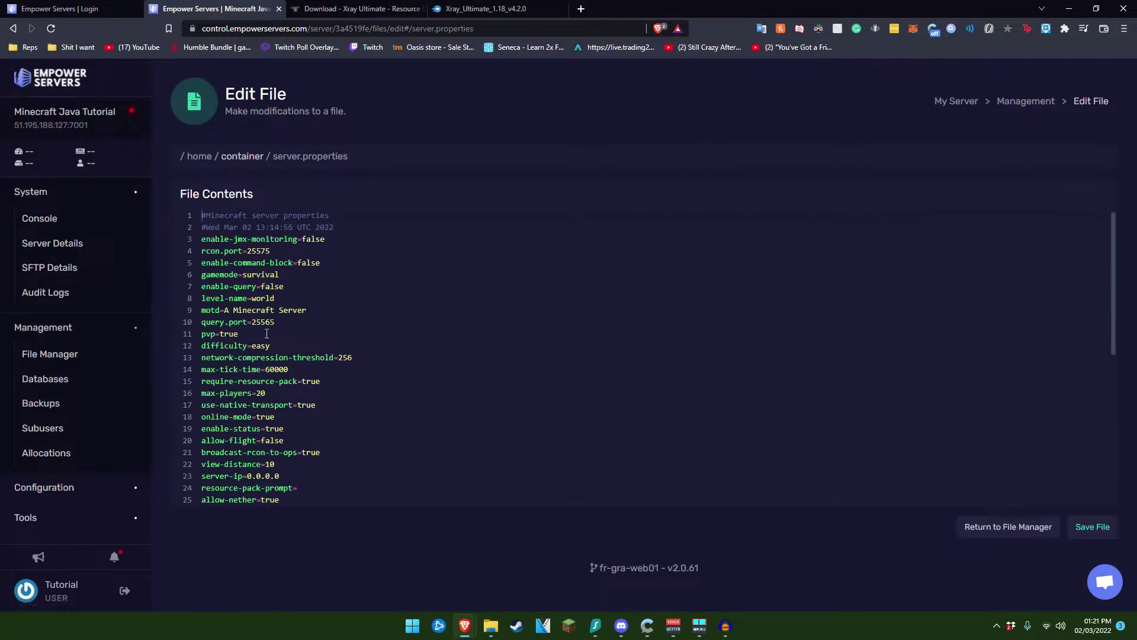
Paste the MediaFire direct link after resource-pack= and save server.properties.
{"action": "scroll", "coordinate": [390, 361], "scroll_direction": "down", "scroll_amount": 3}
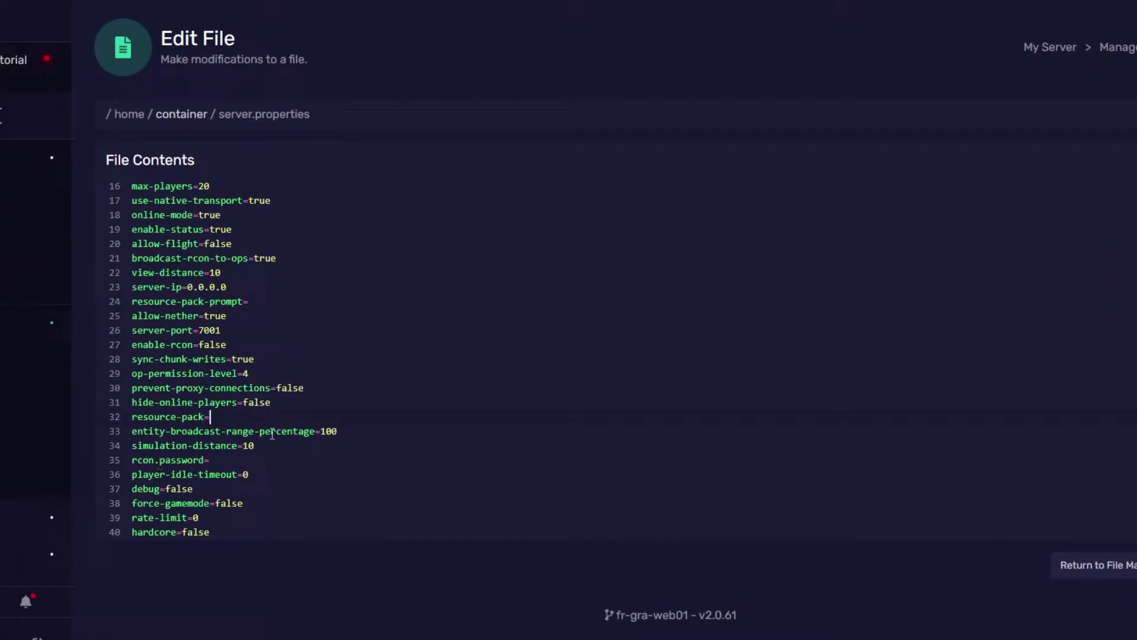
{"action": "right_click", "coordinate": [239, 417]}
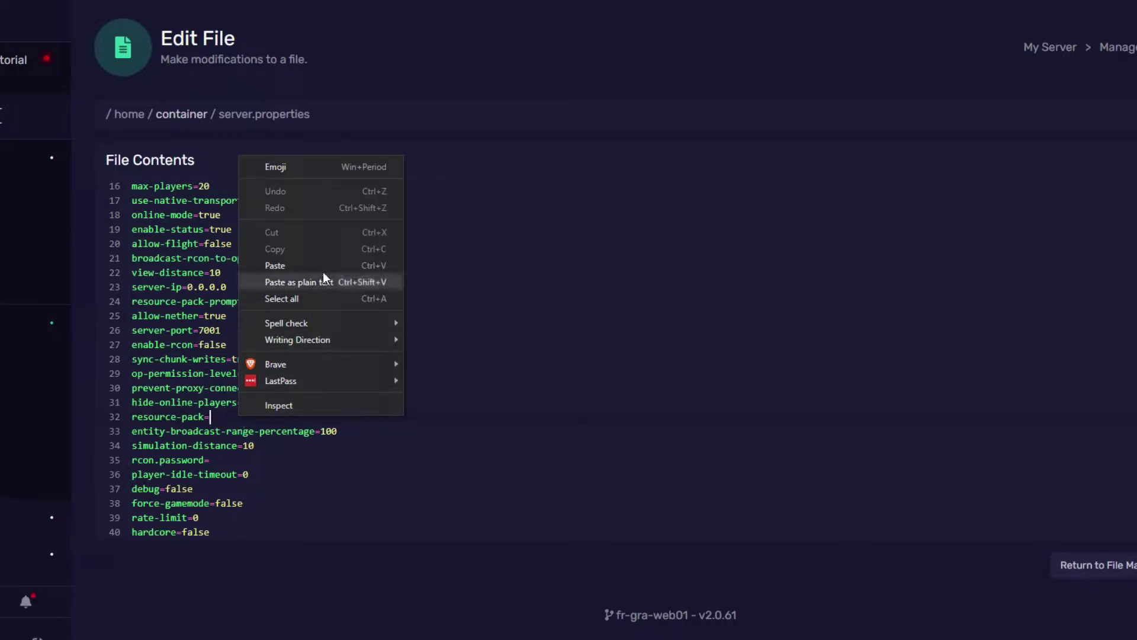
{"action": "left_click", "coordinate": [297, 270]}
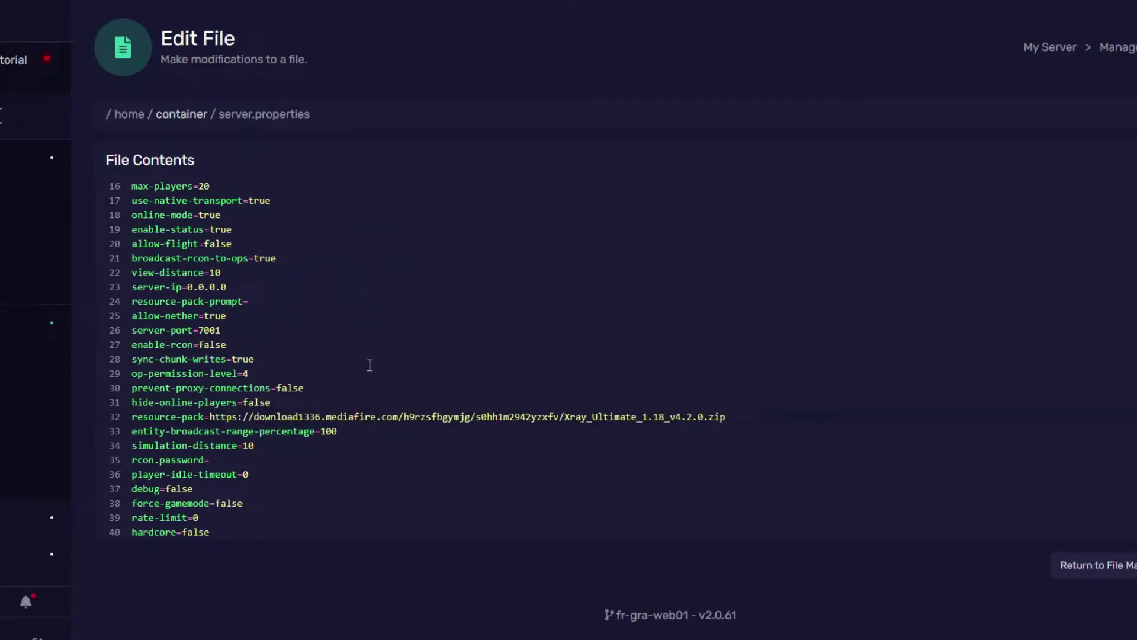
{"action": "left_click", "coordinate": [1093, 548]}
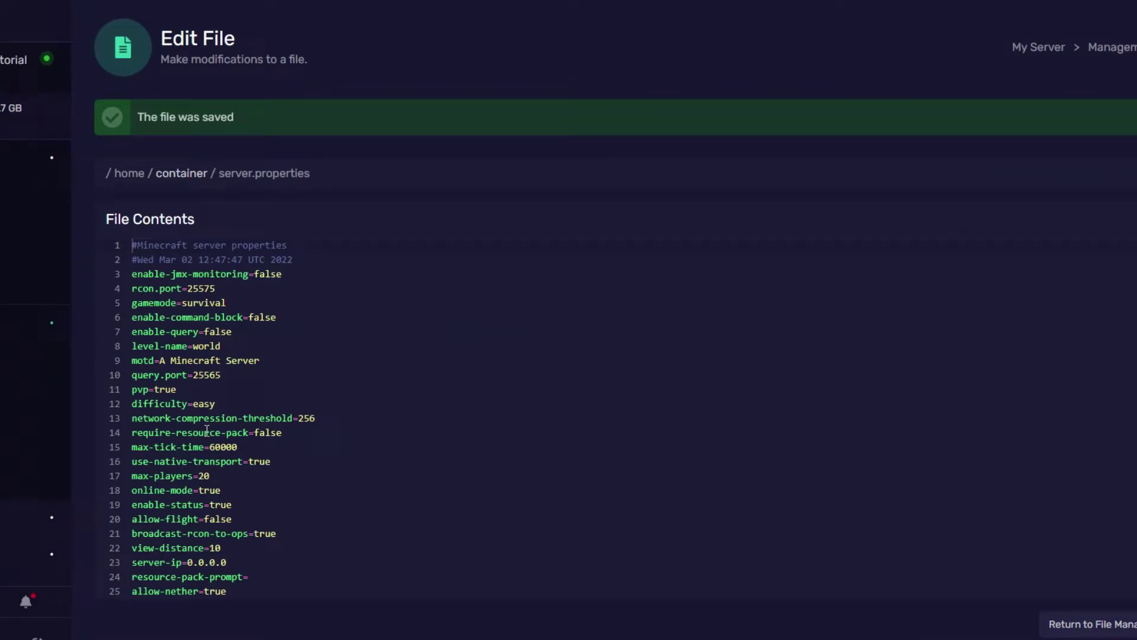
Replace 'false' with 'true' for require-resource-pack on line 14.
{"action": "scroll", "coordinate": [265, 422], "scroll_direction": "down", "scroll_amount": 2}
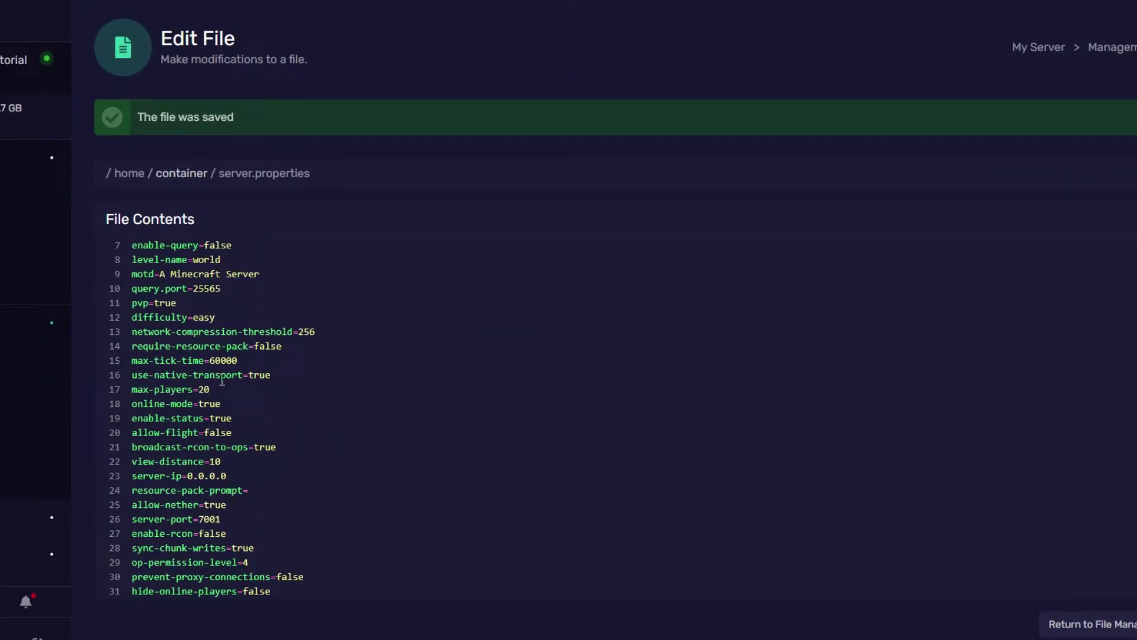
{"action": "left_click", "coordinate": [300, 347]}
{"action": "key", "text": "BackSpace"}
{"action": "key", "text": "BackSpace"}
{"action": "key", "text": "BackSpace"}
{"action": "key", "text": "BackSpace"}
{"action": "key", "text": "BackSpace"}
{"action": "type", "text": "true"}
{"action": "scroll", "coordinate": [221, 403], "scroll_direction": "down", "scroll_amount": 2}
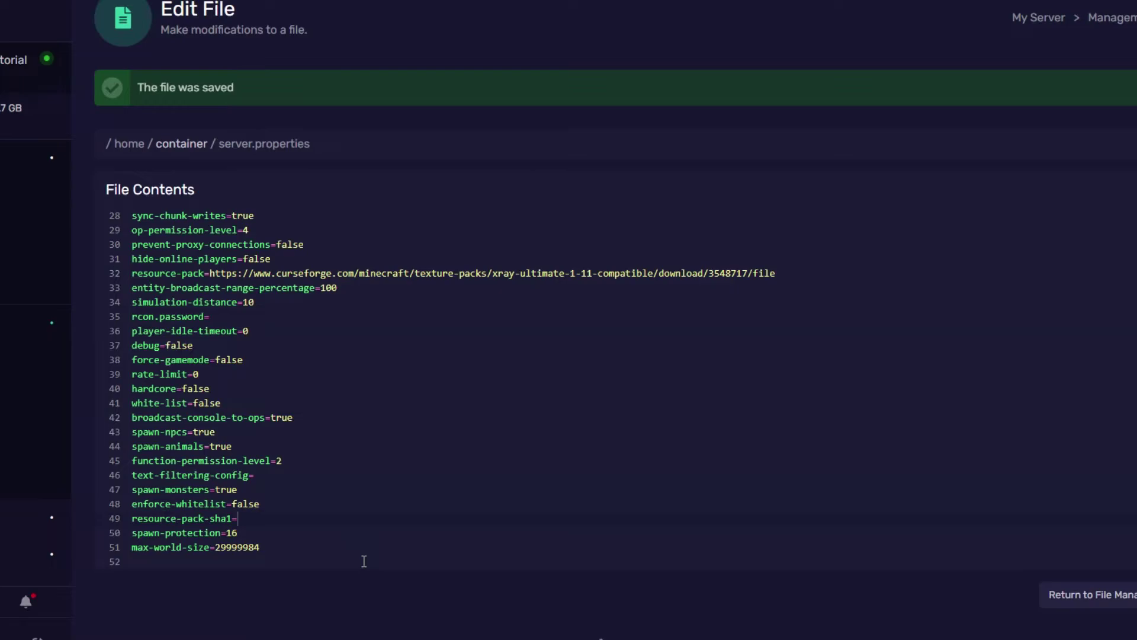
{"action": "scroll", "coordinate": [364, 561], "scroll_direction": "up", "scroll_amount": 10}
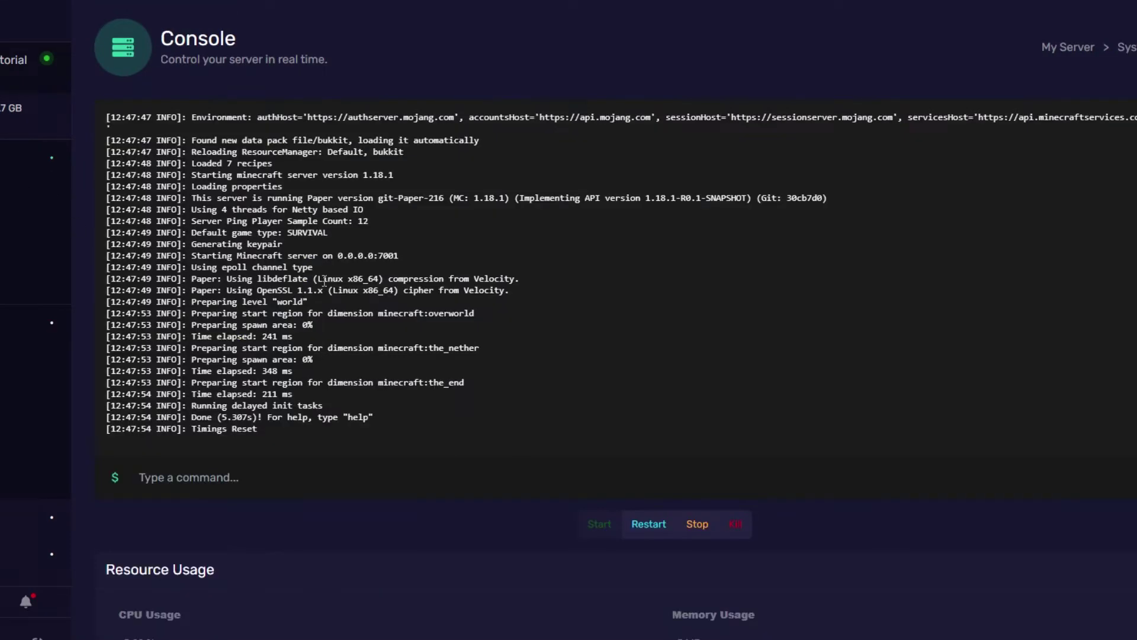
Restart the server and review the console startup log, including the missing sha1 hash warning.
{"action": "left_click", "coordinate": [648, 523]}
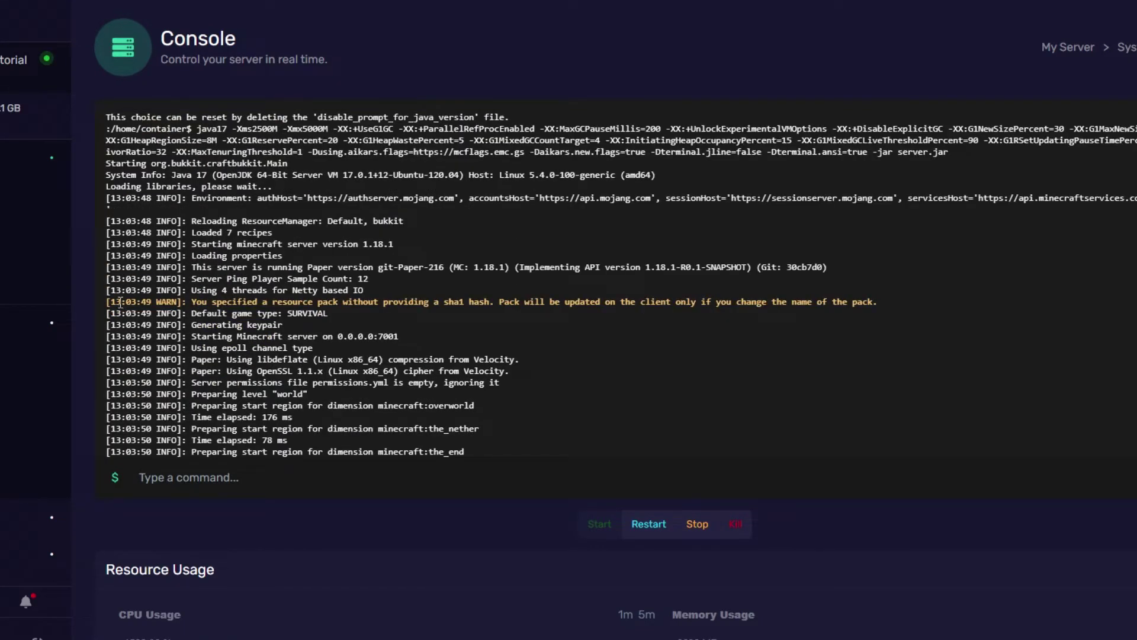
{"action": "scroll", "coordinate": [256, 364], "scroll_direction": "down", "scroll_amount": 2}
{"action": "scroll", "coordinate": [256, 367], "scroll_direction": "up", "scroll_amount": 2}
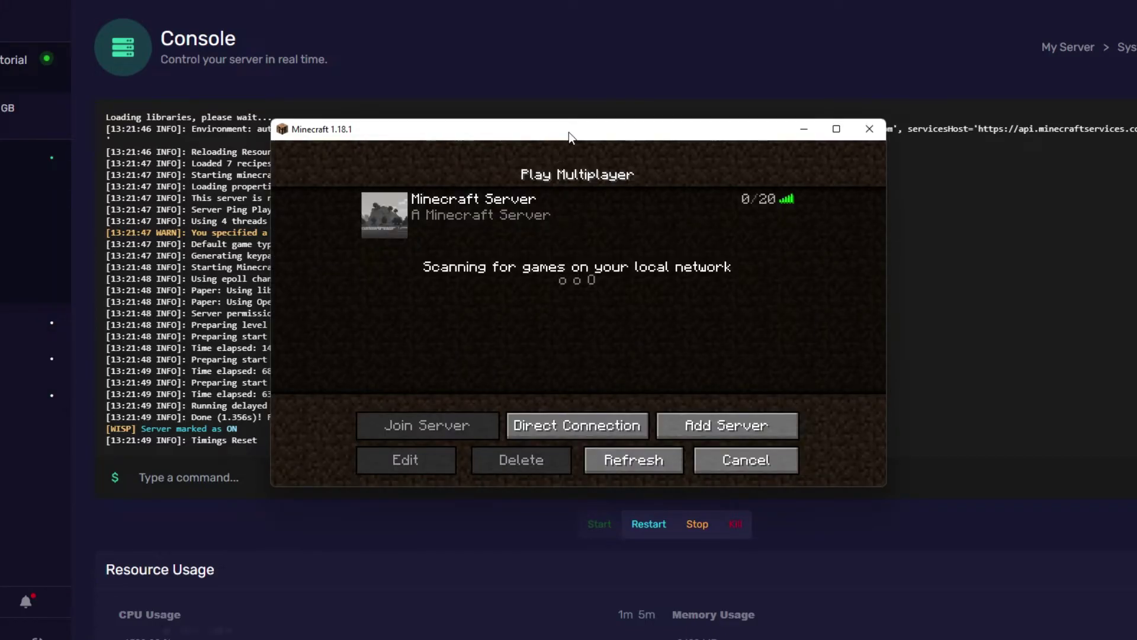
Shift the Minecraft window left and join Minecraft Server from the multiplayer list.
{"action": "left_click_drag", "start_coordinate": [569, 133], "coordinate": [482, 137]}
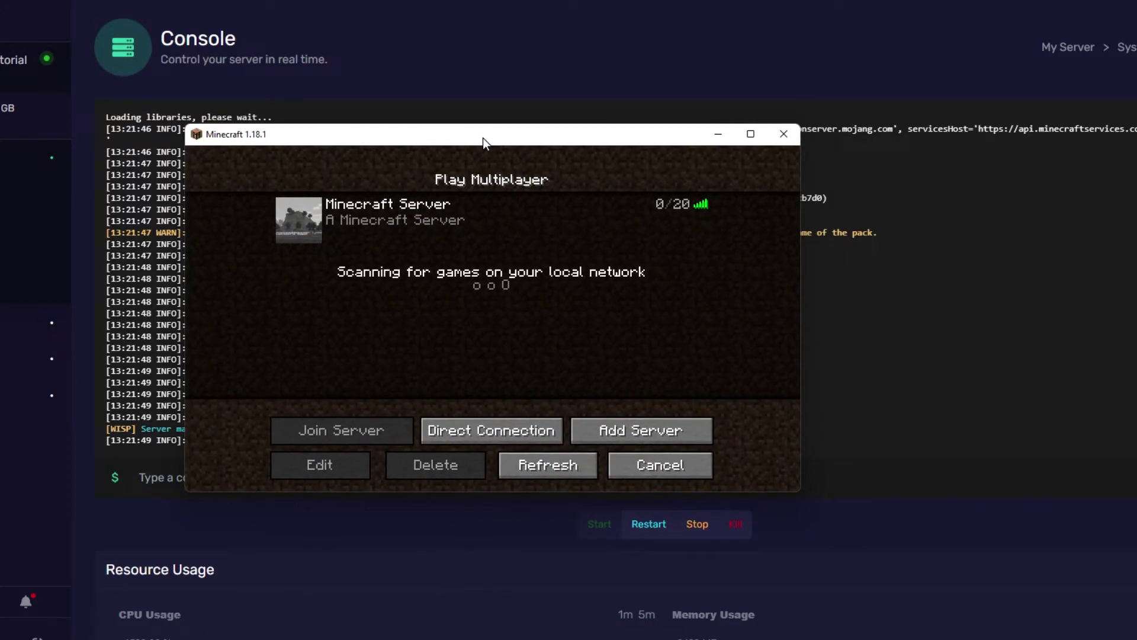
{"action": "double_click", "coordinate": [459, 215]}
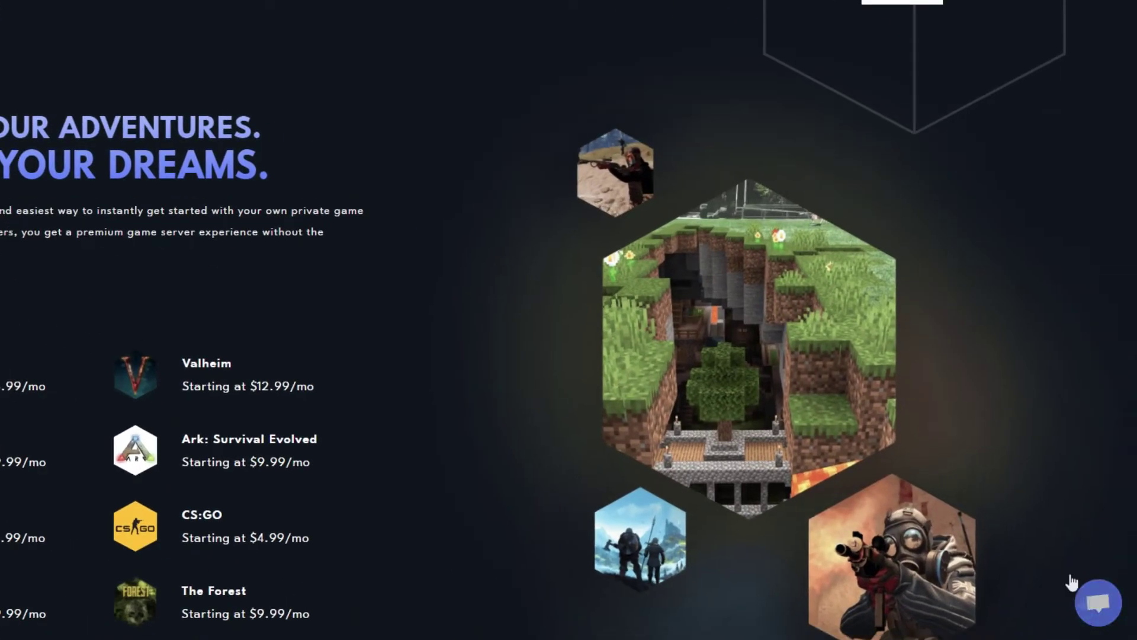
Open the Empower Servers support chat from the bubble launcher at the bottom right.
{"action": "left_click", "coordinate": [1092, 599]}
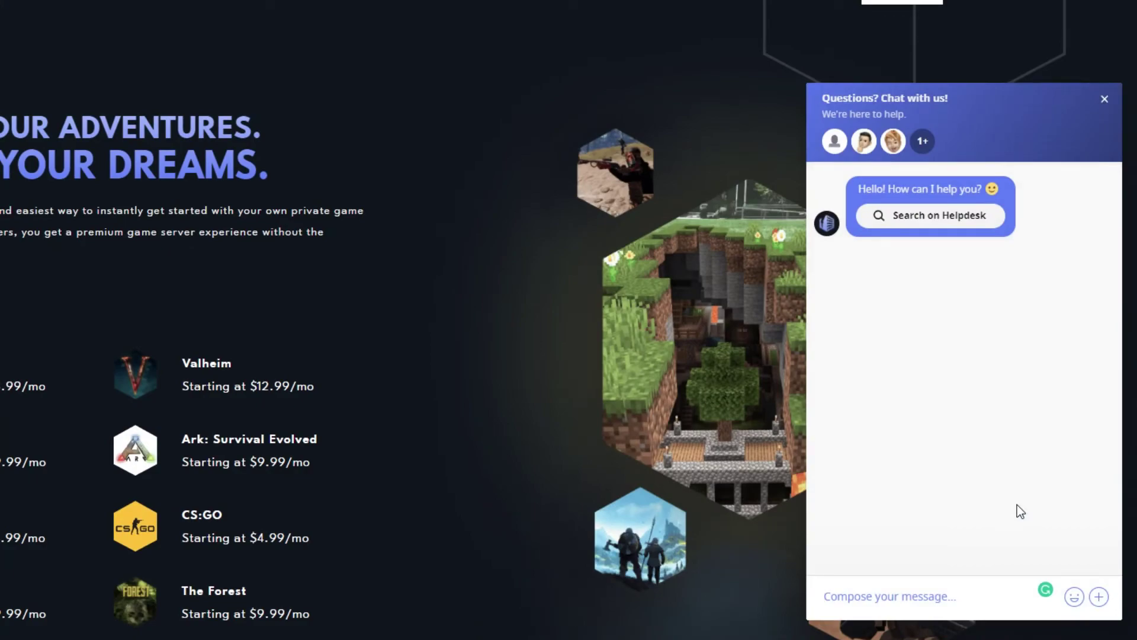